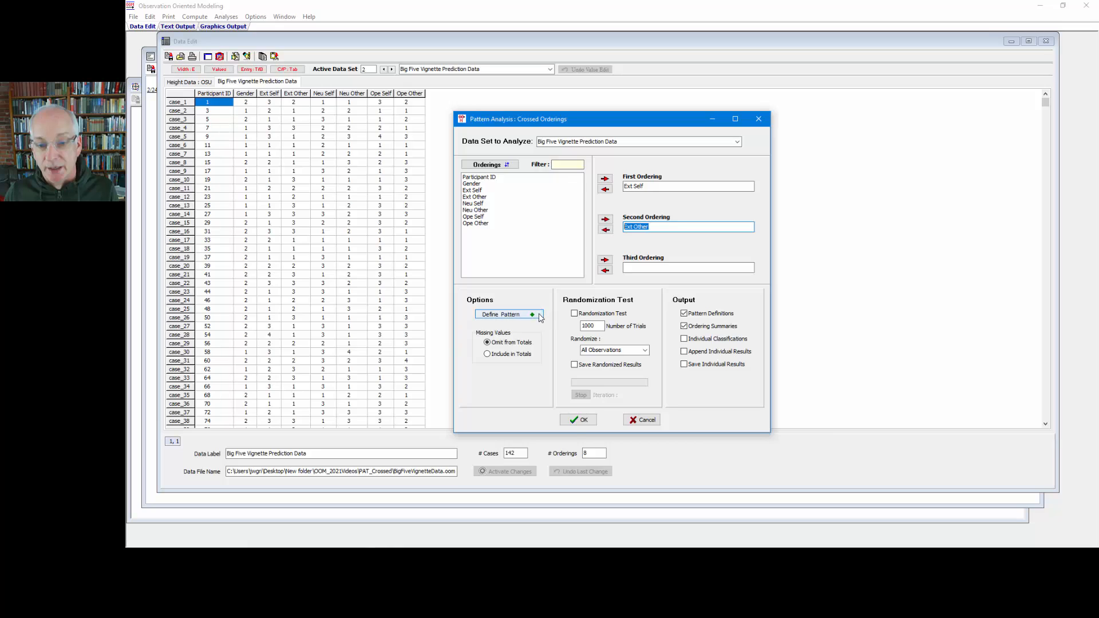
Accept the diagonal Ext Self by Ext Other pattern and enable the randomization test with 1000 trials
{"action": "left_click", "coordinate": [504, 314]}
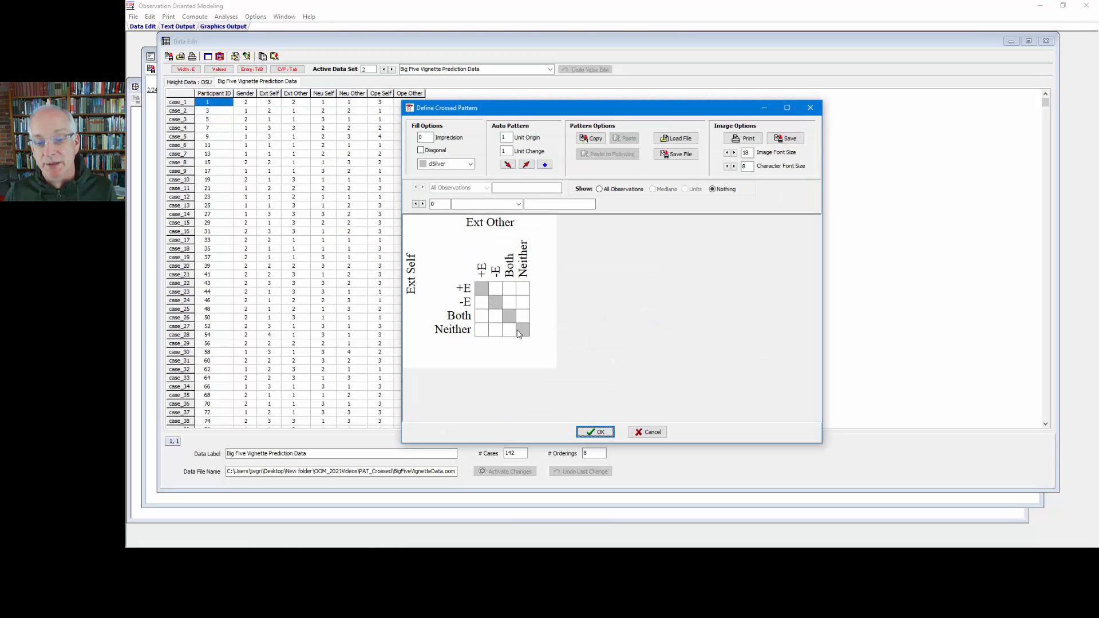
{"action": "left_click", "coordinate": [596, 432]}
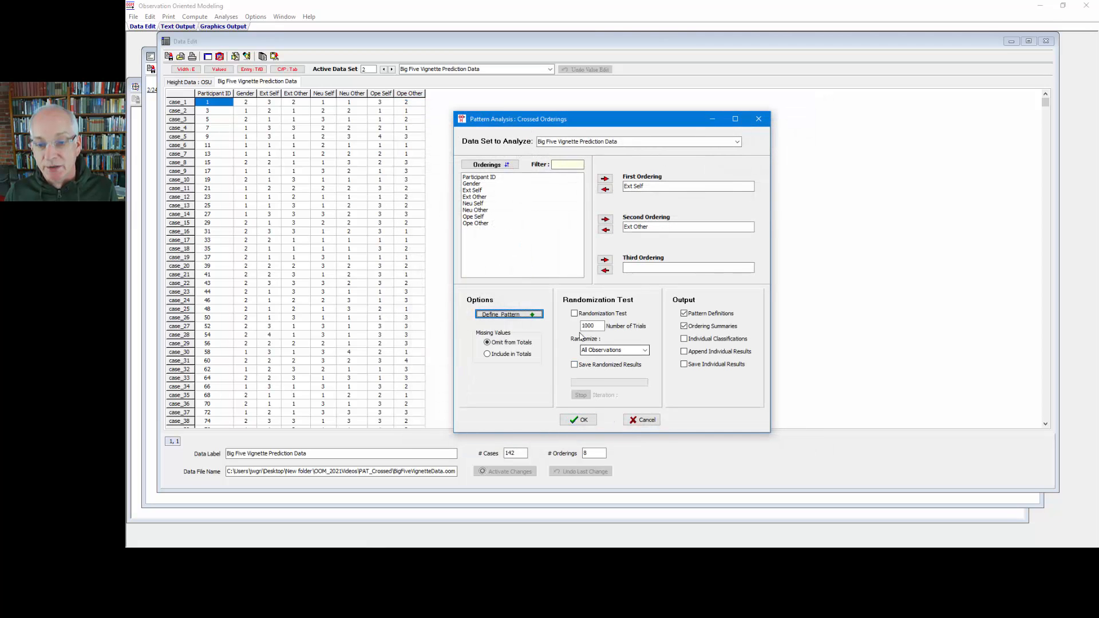
{"action": "left_click", "coordinate": [574, 314]}
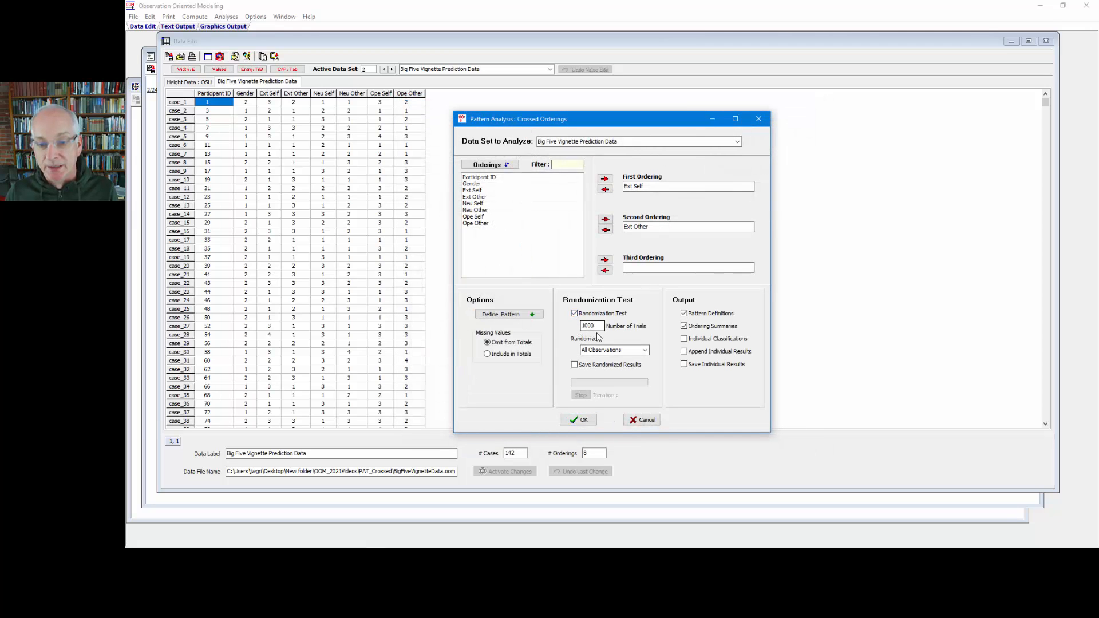
{"action": "left_click_drag", "start_coordinate": [596, 326], "coordinate": [578, 327]}
{"action": "left_click", "coordinate": [600, 327]}
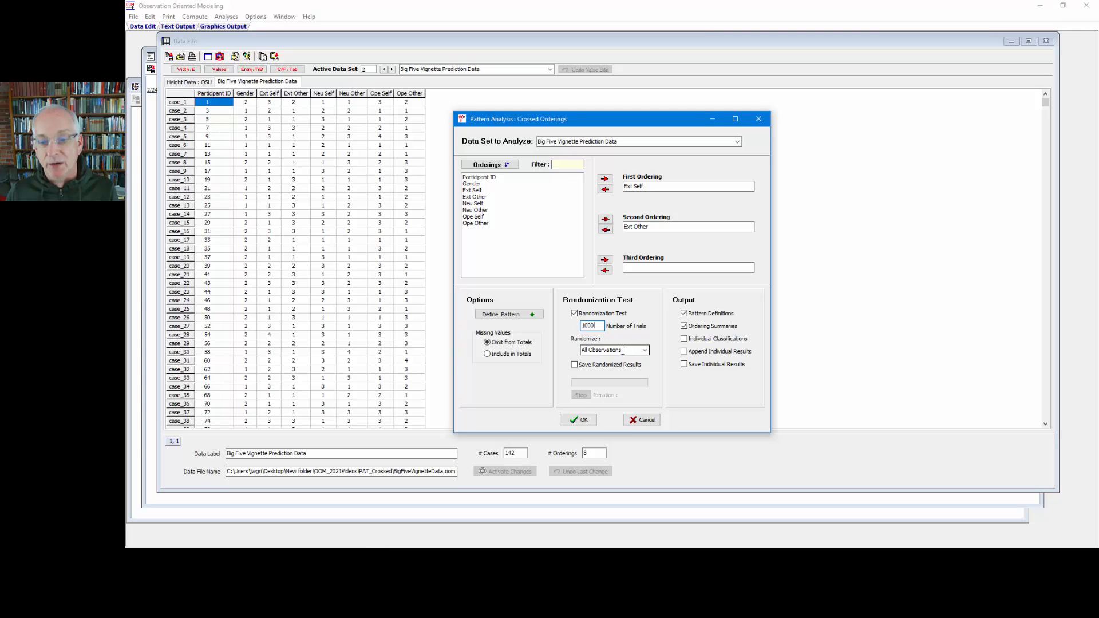
Set the test to randomize All Observations with randomized results saved, and run the crossed orderings analysis
{"action": "left_click", "coordinate": [645, 351]}
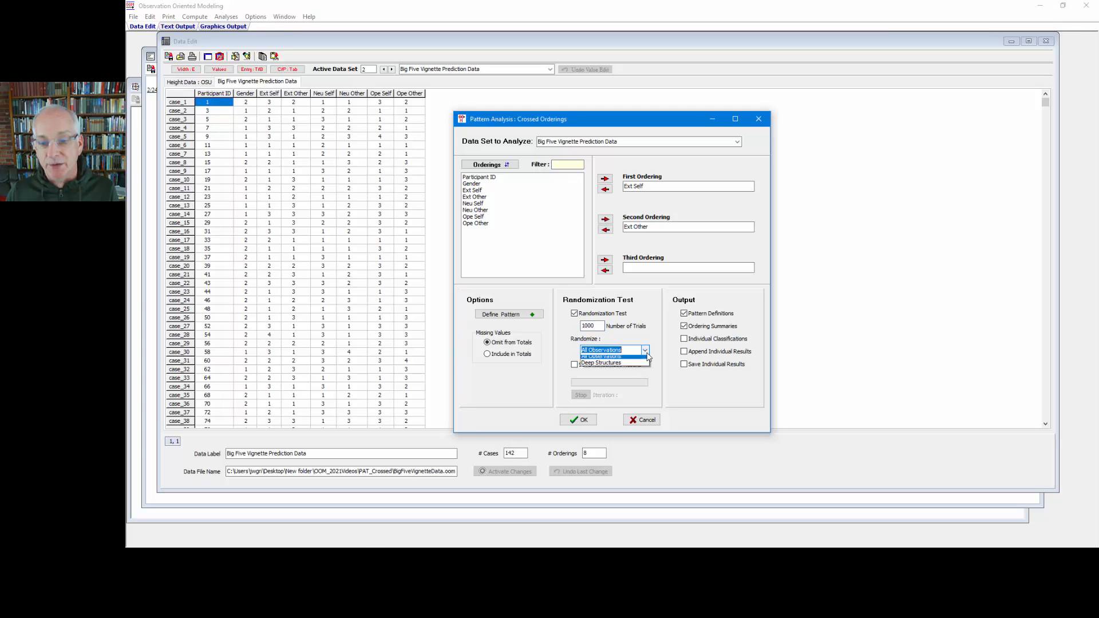
{"action": "left_click", "coordinate": [641, 356]}
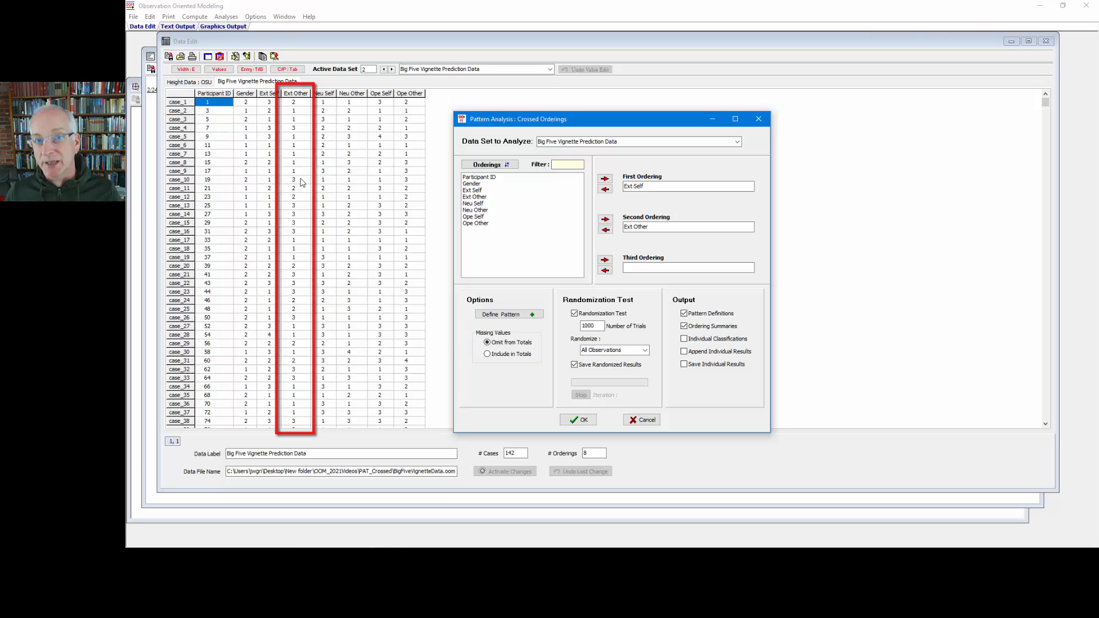
{"action": "double_click", "coordinate": [589, 324]}
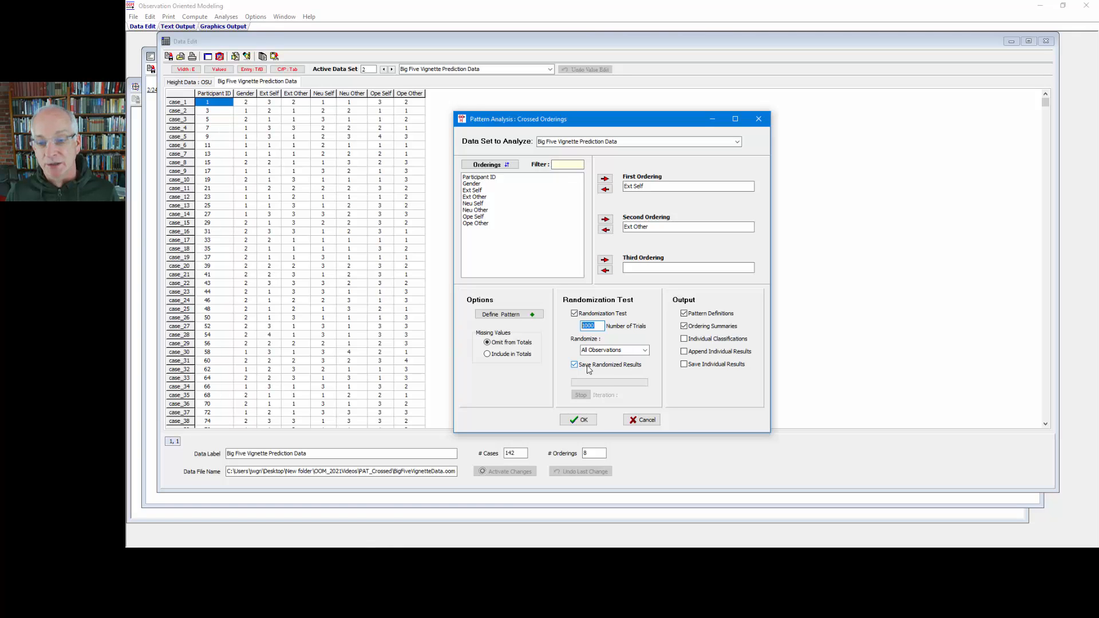
{"action": "left_click", "coordinate": [580, 420]}
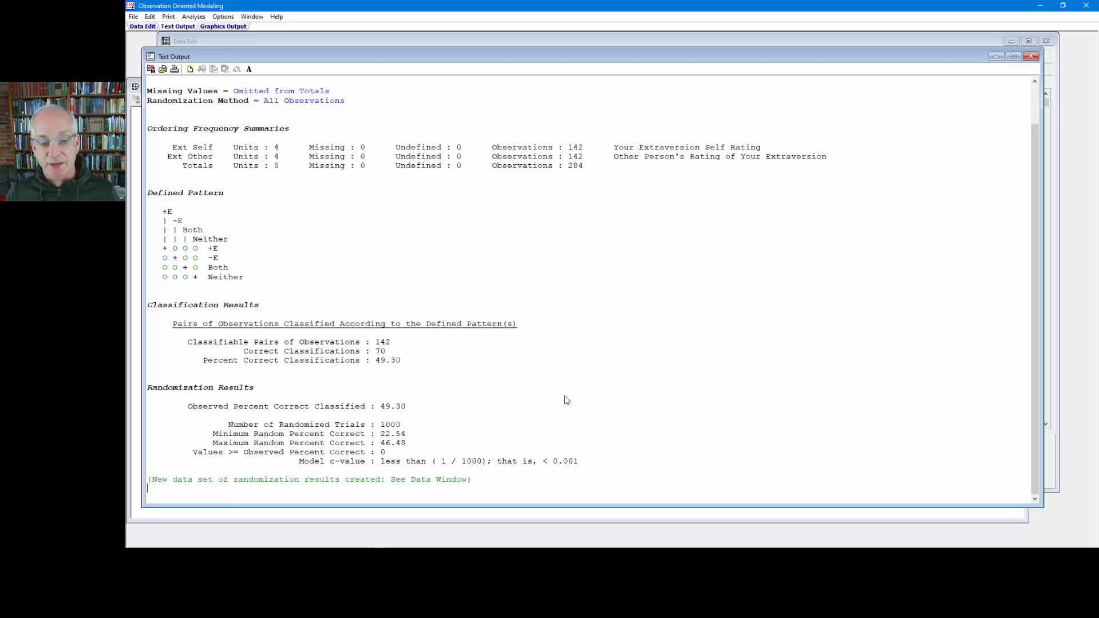
Add several blank lines after the final message at the end of the text output
{"action": "left_click", "coordinate": [487, 483]}
{"action": "key", "text": "Return"}
{"action": "key", "text": "Return"}
{"action": "key", "text": "Return"}
{"action": "key", "text": "Return"}
{"action": "key", "text": "Return"}
{"action": "key", "text": "Return"}
{"action": "key", "text": "Return"}
{"action": "key", "text": "Return"}
{"action": "key", "text": "Return"}
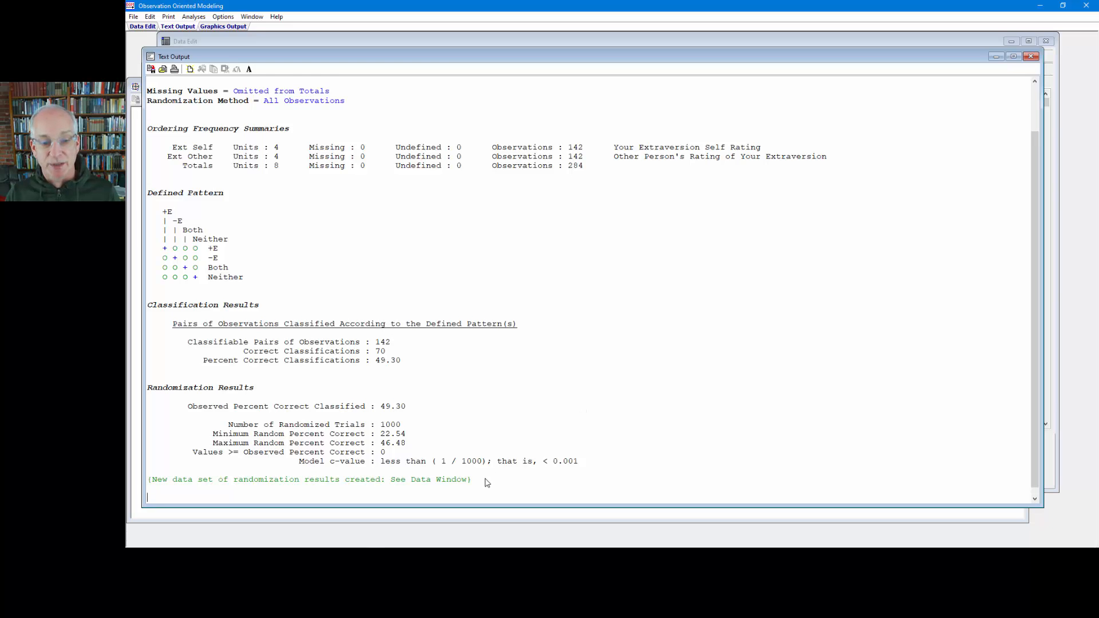
{"action": "key", "text": "Return"}
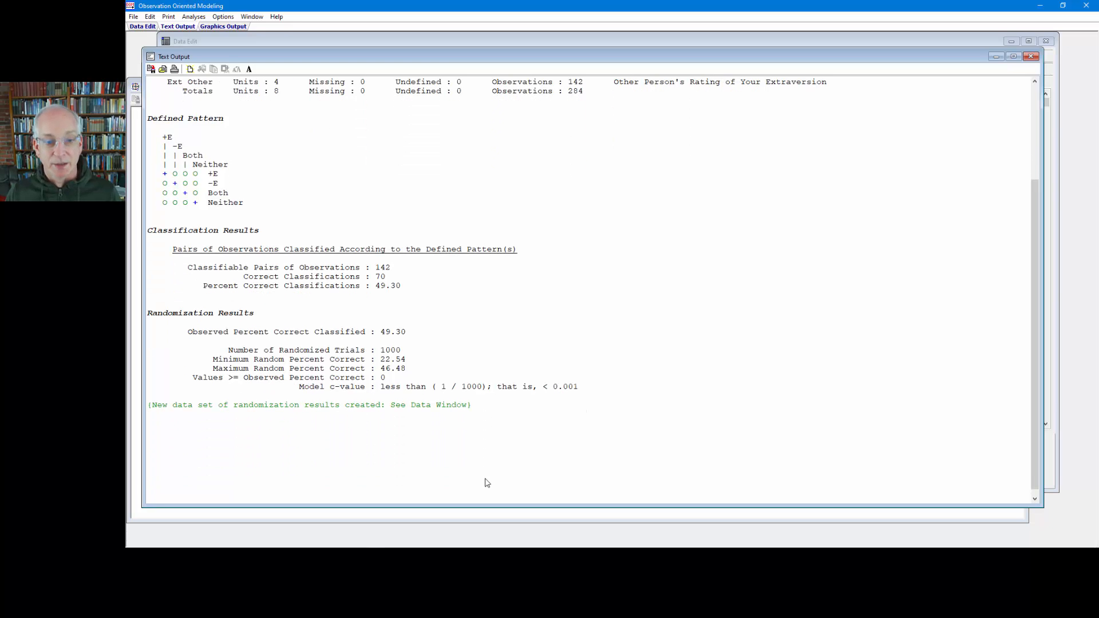
Examine the classification results and randomization results in the text output, from the classifiable pairs through the model c-value
{"action": "left_click_drag", "start_coordinate": [409, 287], "coordinate": [377, 271]}
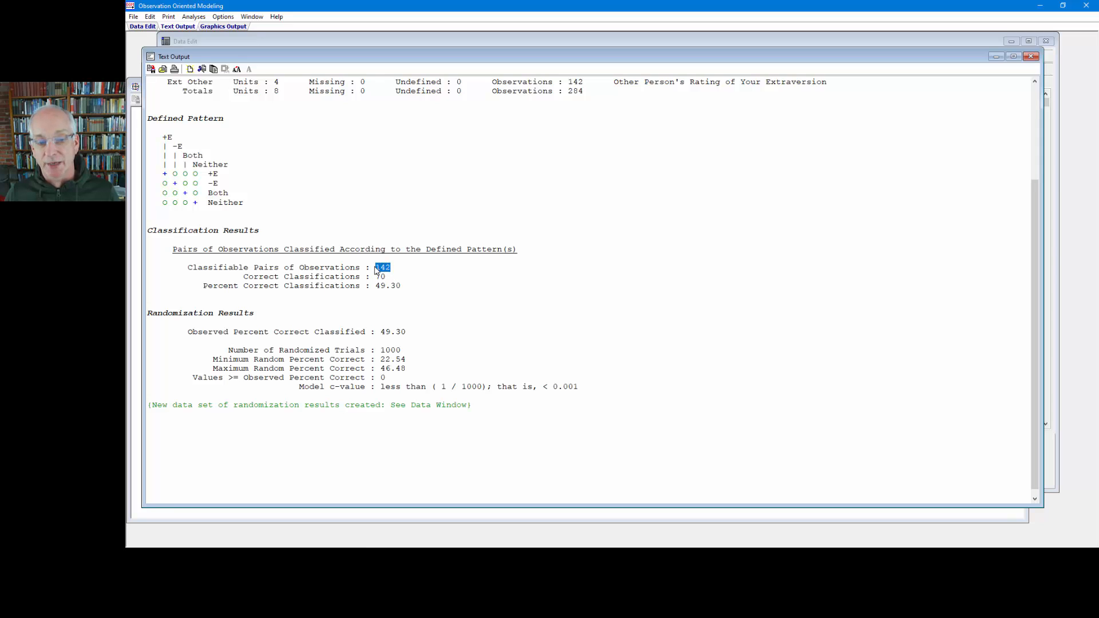
{"action": "left_click_drag", "start_coordinate": [257, 315], "coordinate": [148, 319]}
{"action": "left_click_drag", "start_coordinate": [408, 333], "coordinate": [192, 381]}
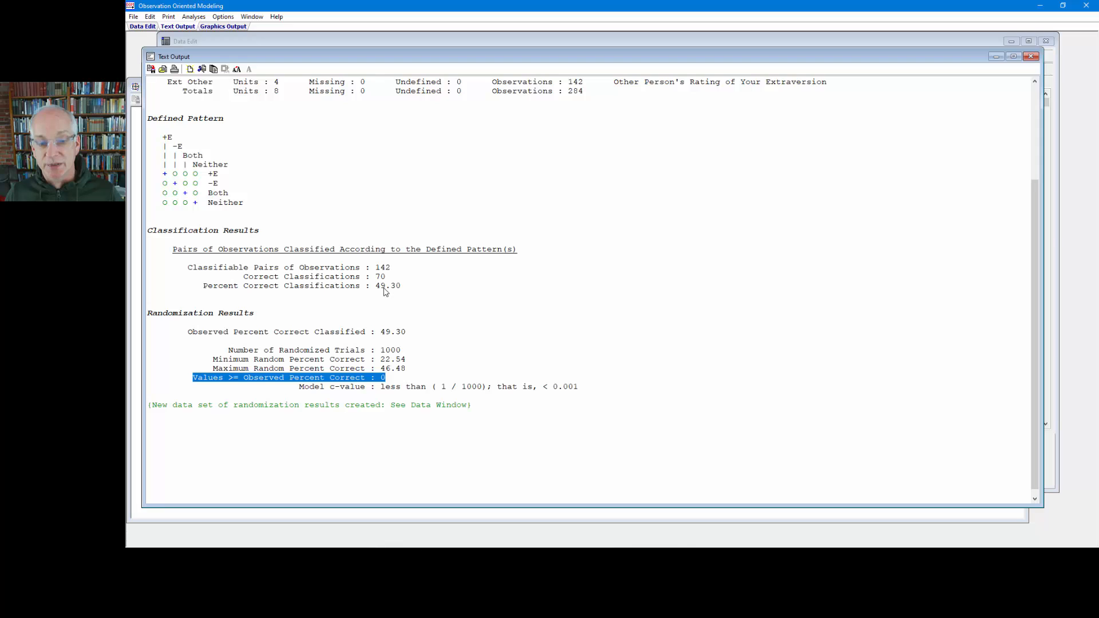
{"action": "left_click_drag", "start_coordinate": [406, 333], "coordinate": [380, 337]}
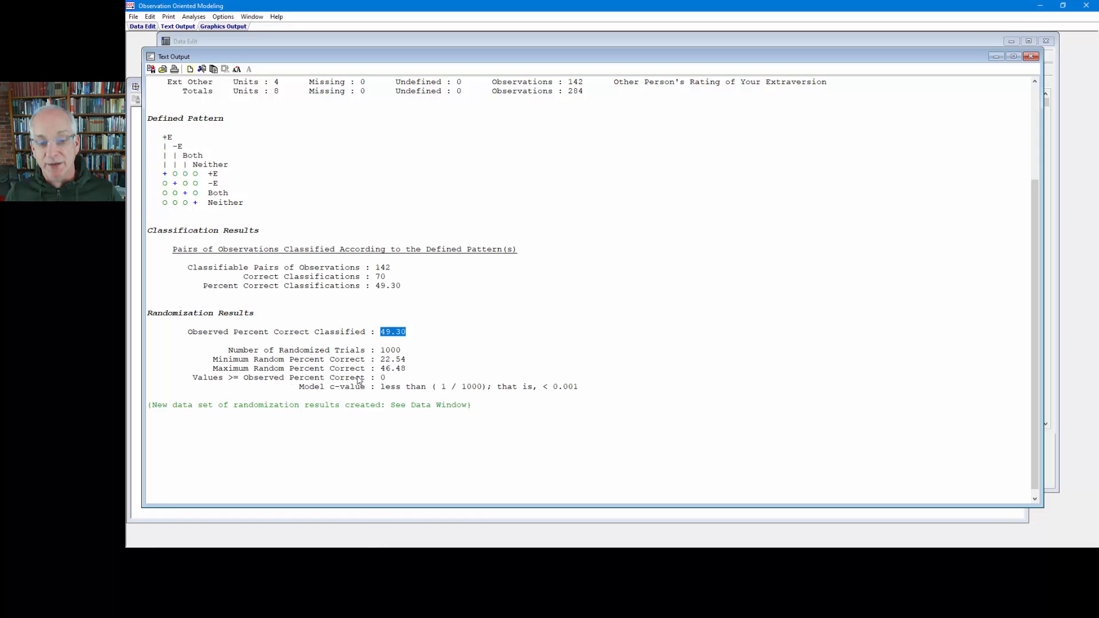
{"action": "double_click", "coordinate": [383, 379]}
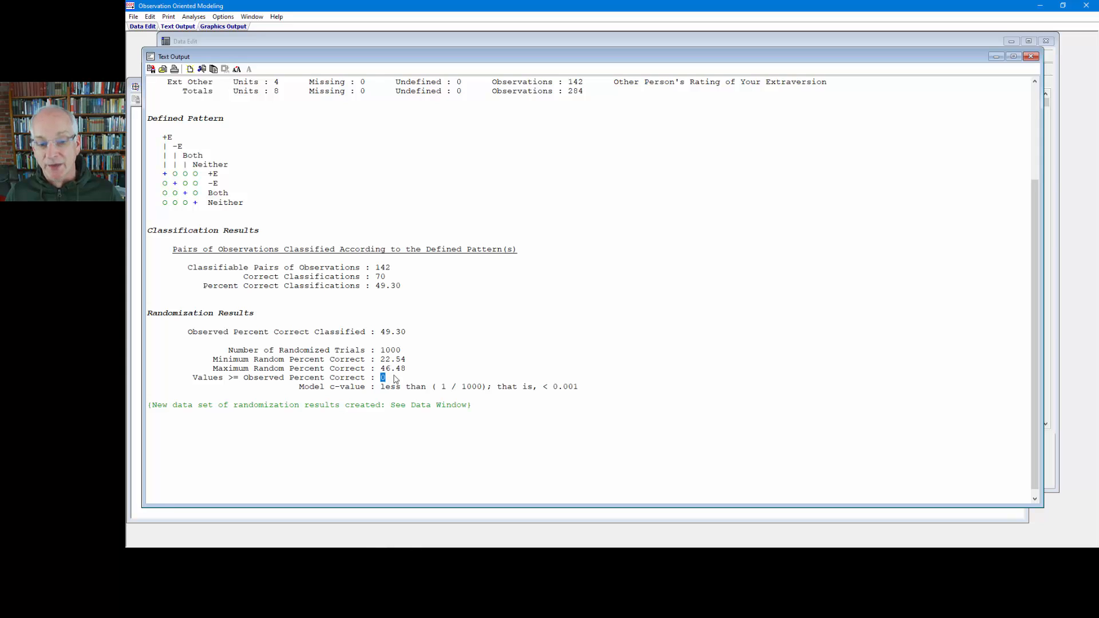
{"action": "left_click_drag", "start_coordinate": [408, 370], "coordinate": [382, 363]}
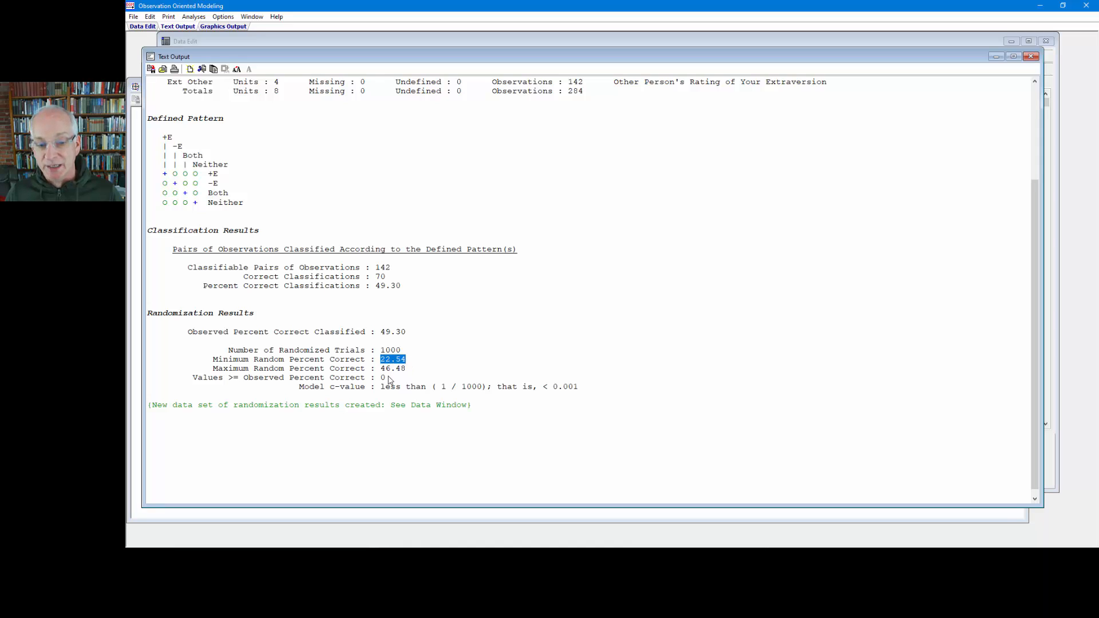
{"action": "left_click_drag", "start_coordinate": [387, 378], "coordinate": [382, 379]}
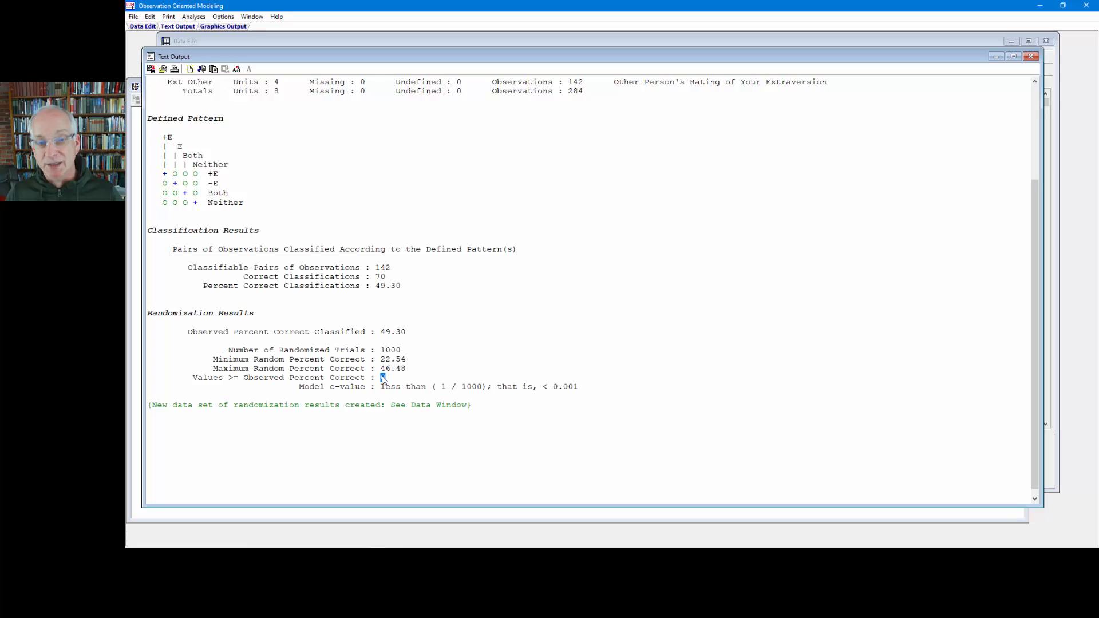
{"action": "left_click_drag", "start_coordinate": [299, 387], "coordinate": [581, 388]}
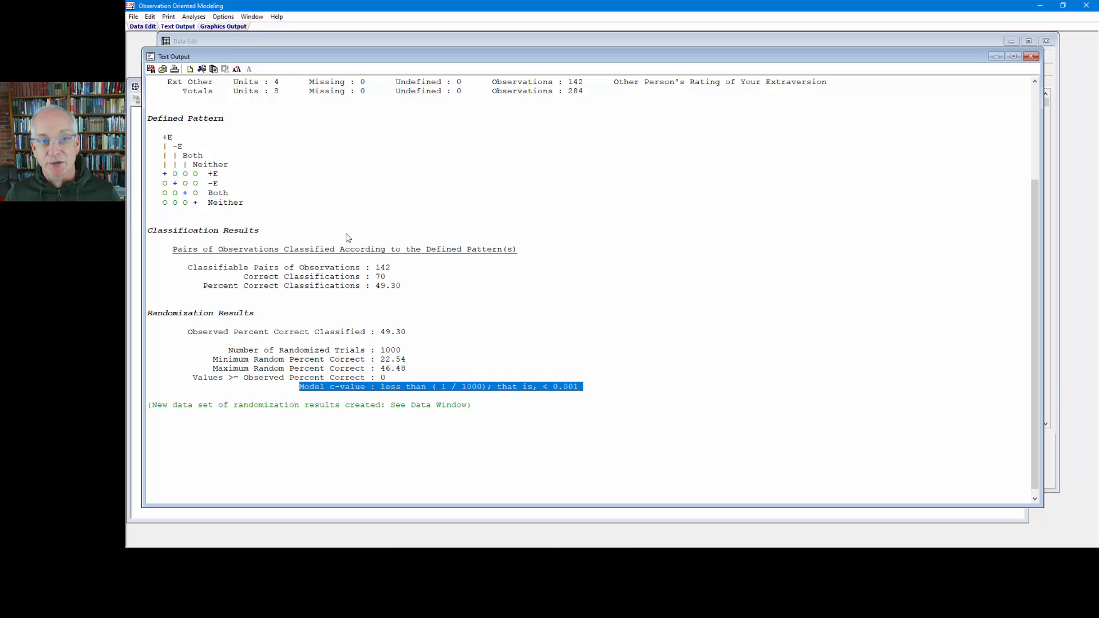
Show the distribution of the Percent Correct Classifications ordering in the Pattern Randomization Results data set
{"action": "left_click", "coordinate": [290, 44]}
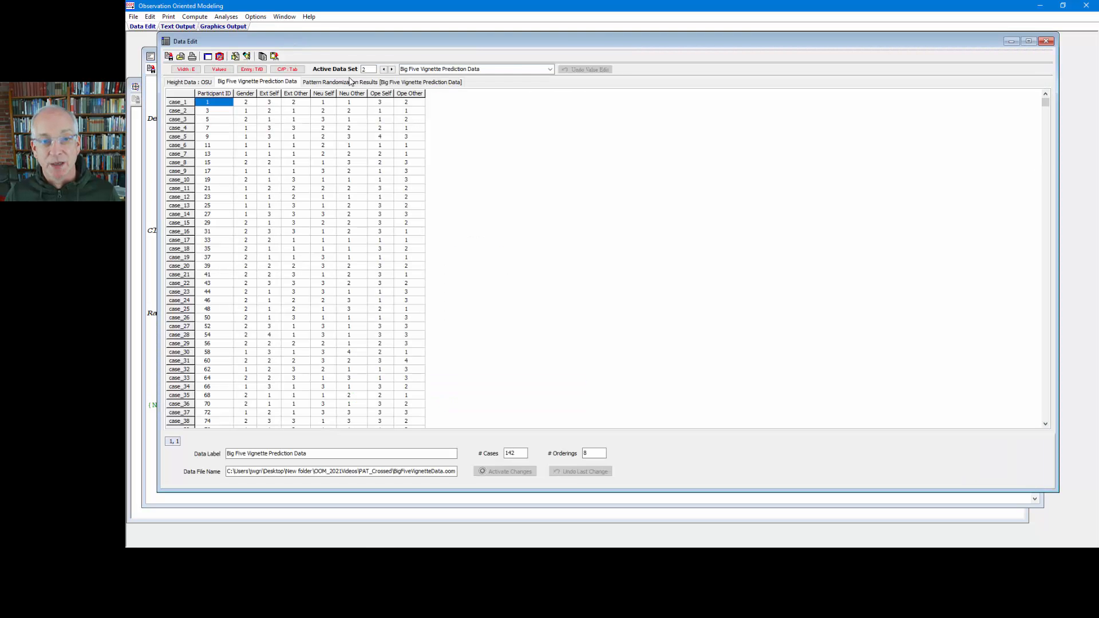
{"action": "left_click", "coordinate": [354, 83]}
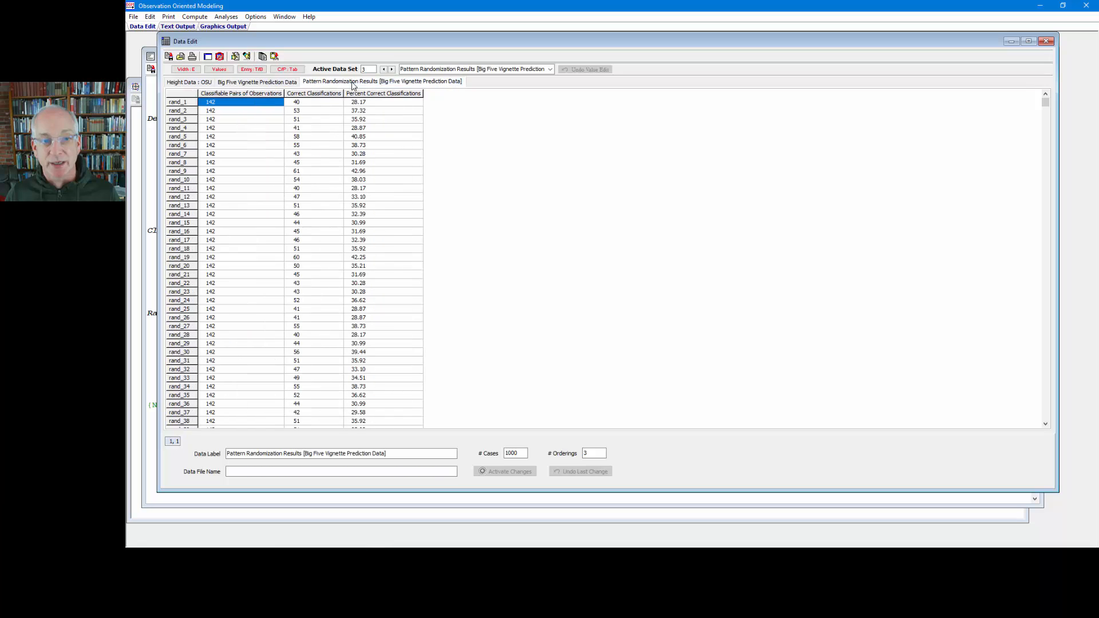
{"action": "left_click", "coordinate": [236, 57]}
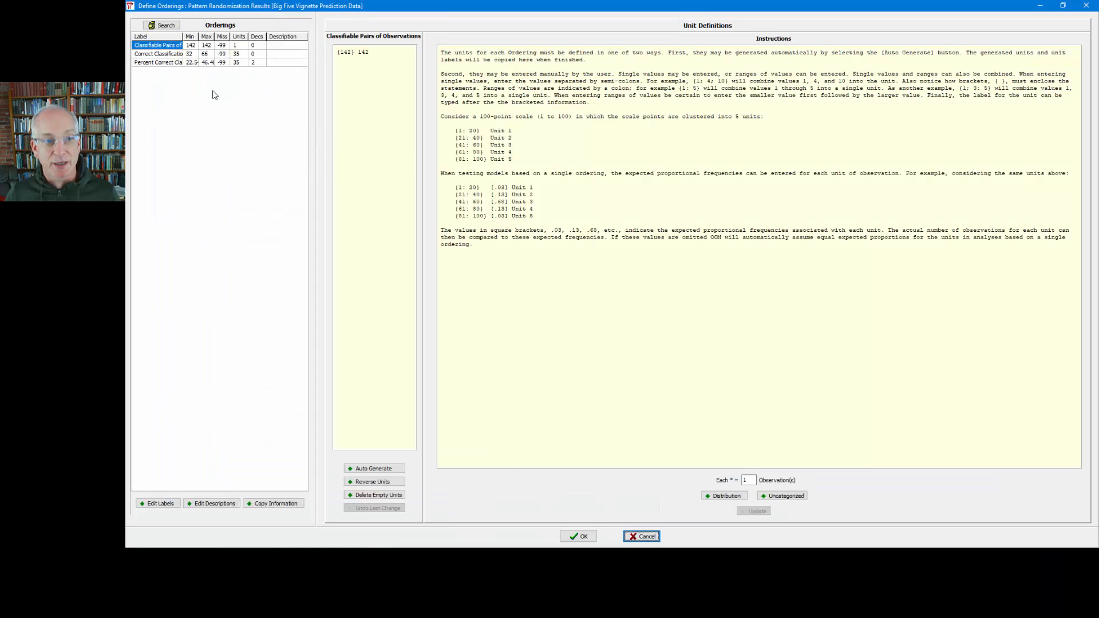
{"action": "left_click", "coordinate": [178, 63]}
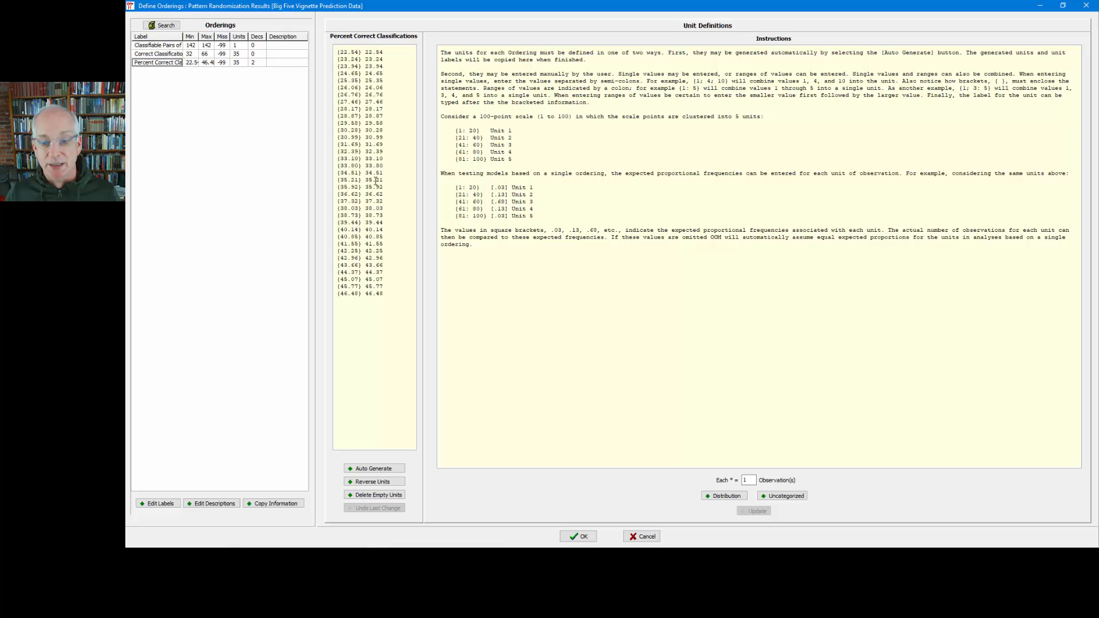
{"action": "left_click", "coordinate": [725, 496]}
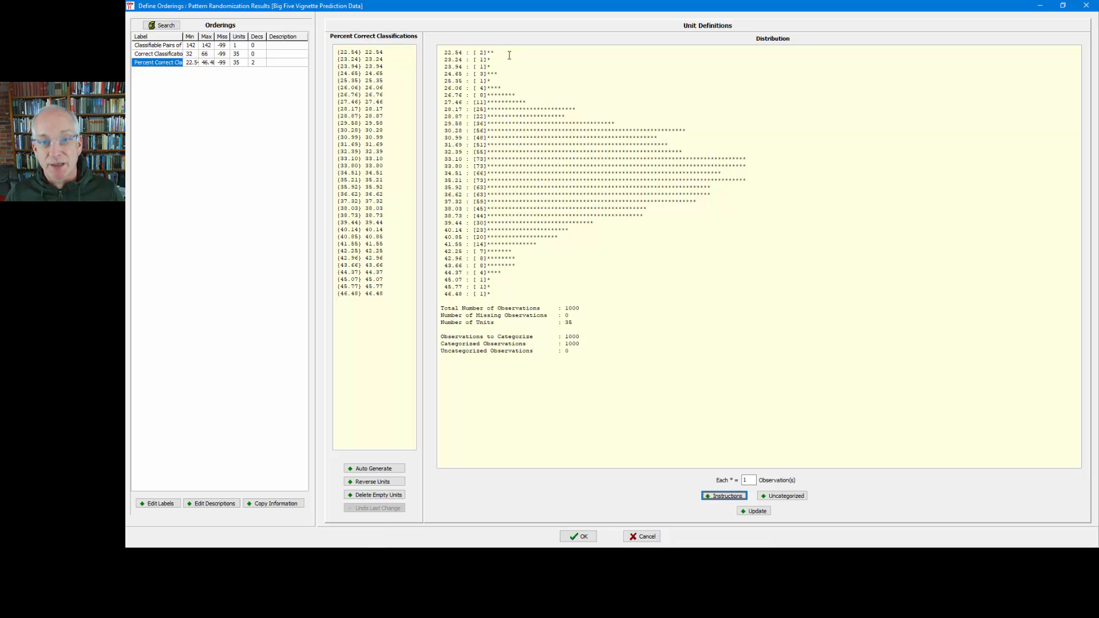
Examine the lowest, highest and most frequent values in the Percent Correct Classifications distribution, and close the ordering definitions
{"action": "left_click_drag", "start_coordinate": [496, 53], "coordinate": [439, 54]}
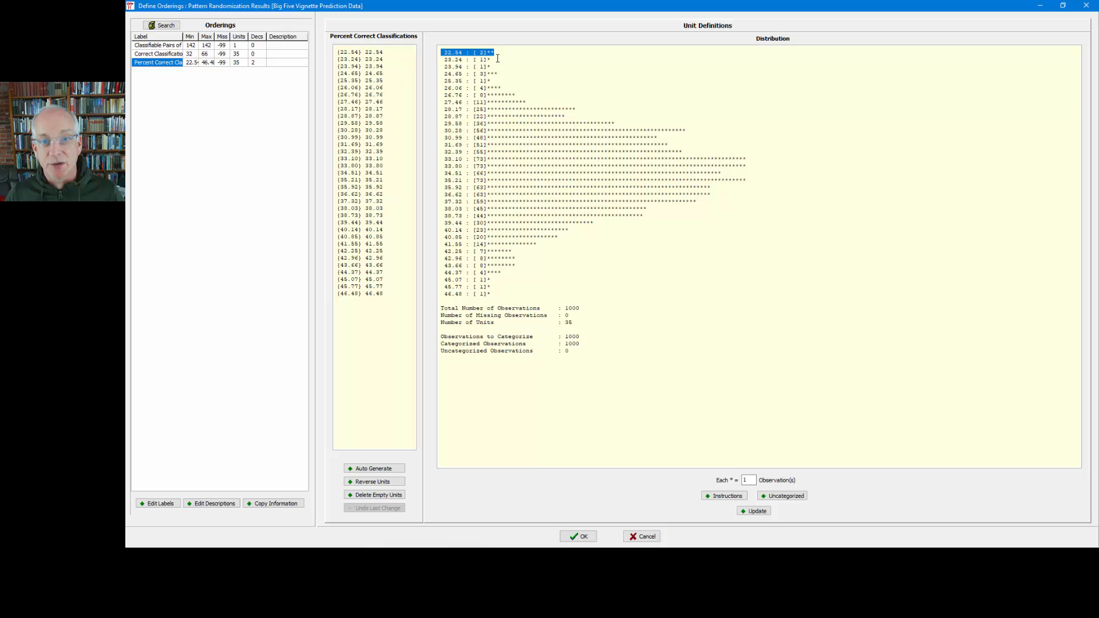
{"action": "left_click_drag", "start_coordinate": [494, 293], "coordinate": [439, 294]}
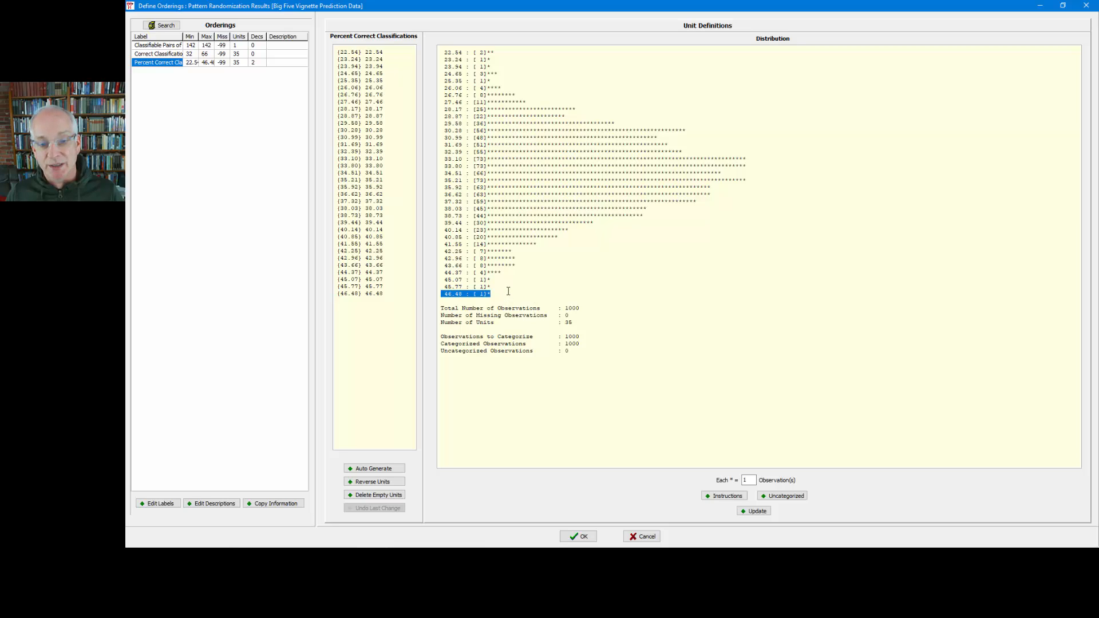
{"action": "left_click_drag", "start_coordinate": [504, 286], "coordinate": [441, 287]}
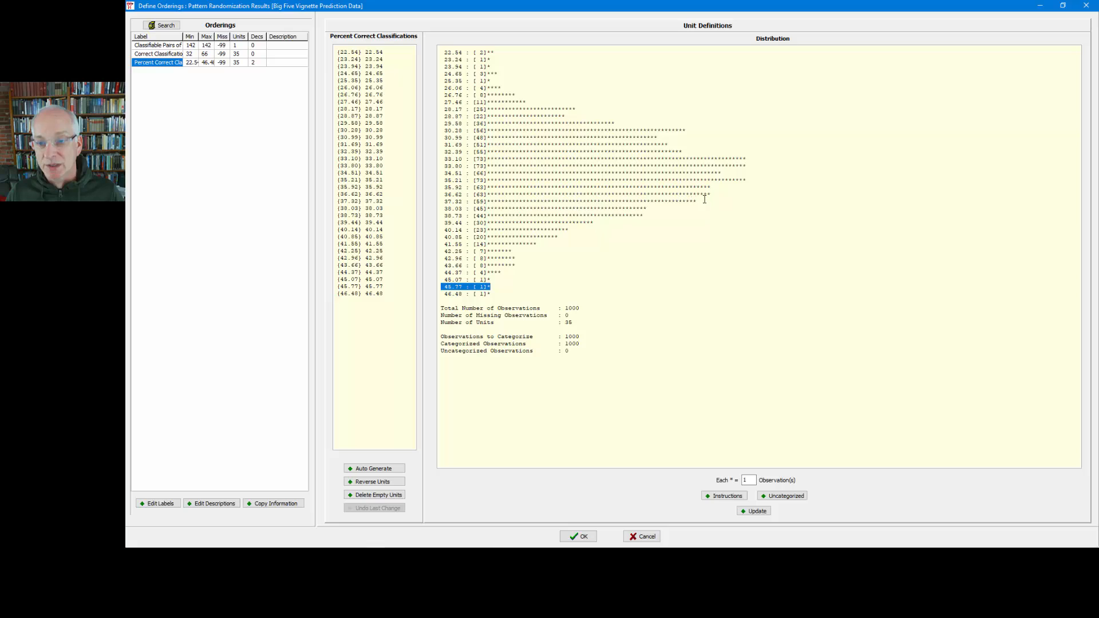
{"action": "left_click_drag", "start_coordinate": [703, 201], "coordinate": [418, 131]}
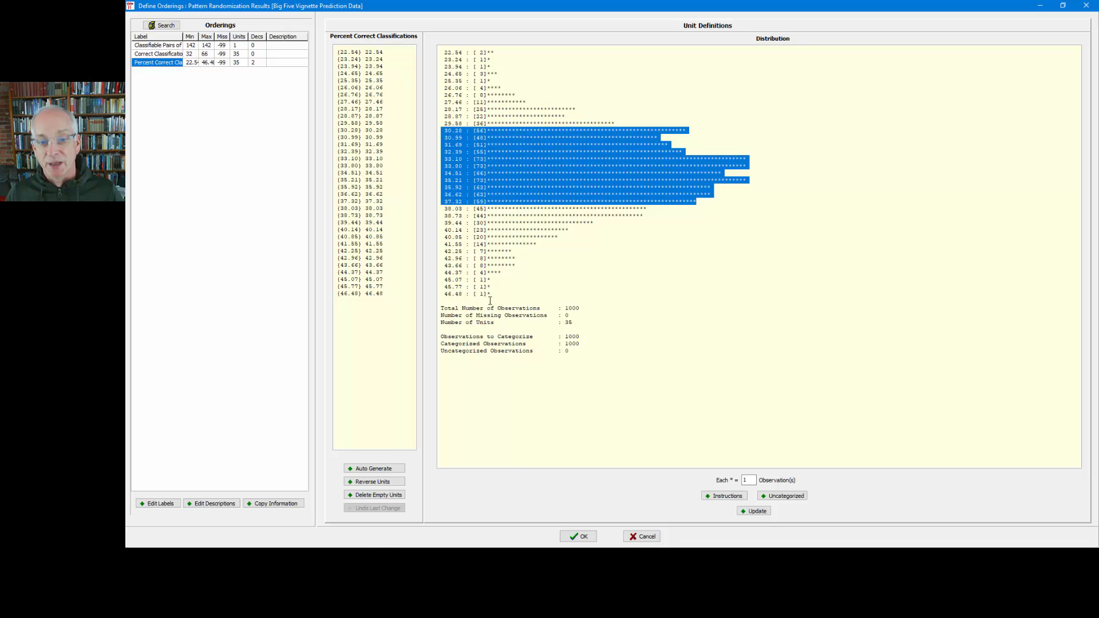
{"action": "left_click_drag", "start_coordinate": [491, 294], "coordinate": [441, 295]}
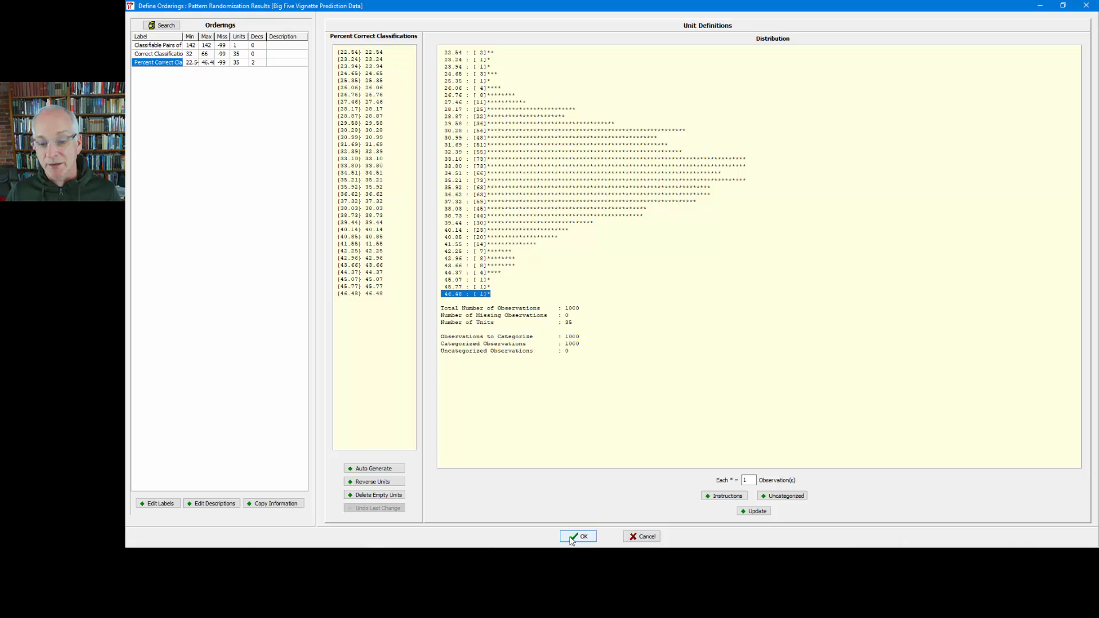
{"action": "left_click", "coordinate": [574, 537]}
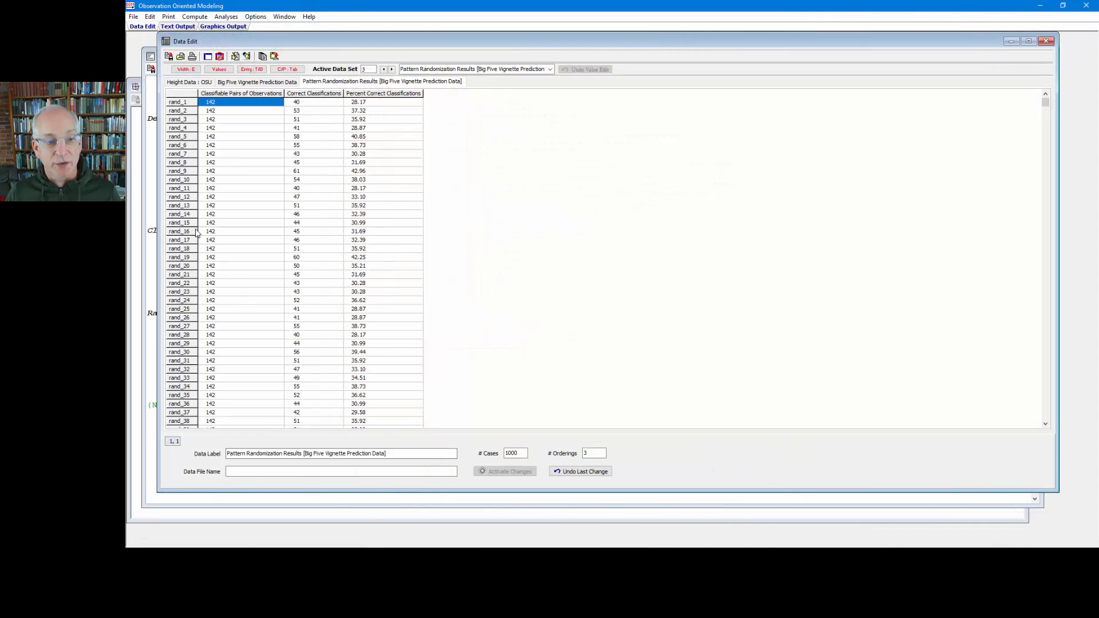
Return to the text output and compare the percent correct classifications with the observed percent correct classified
{"action": "left_click", "coordinate": [155, 212]}
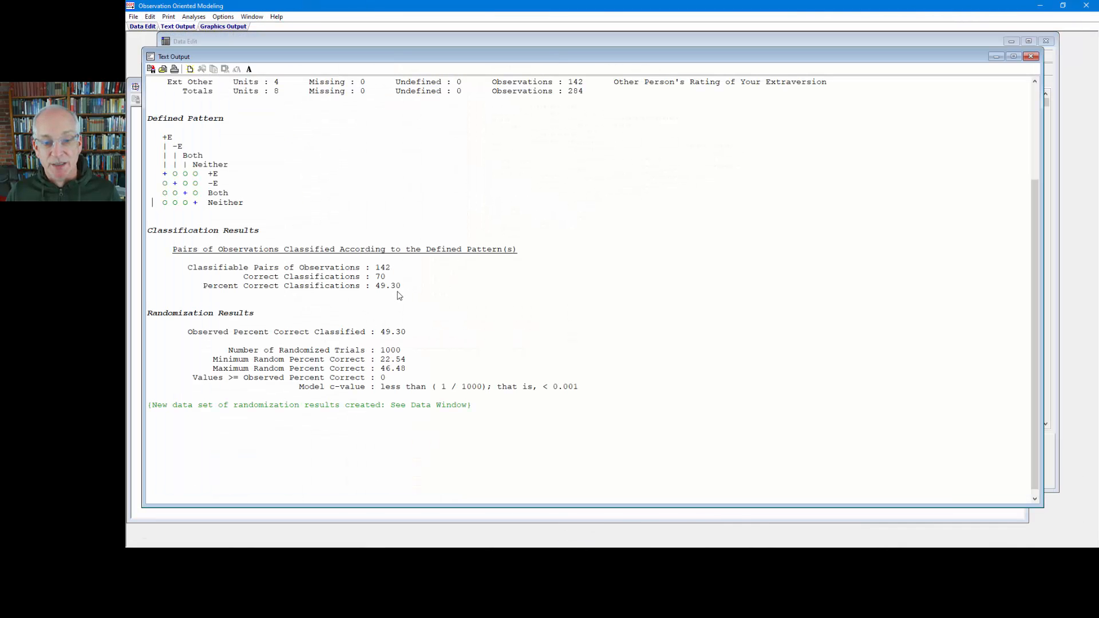
{"action": "left_click_drag", "start_coordinate": [403, 287], "coordinate": [375, 287]}
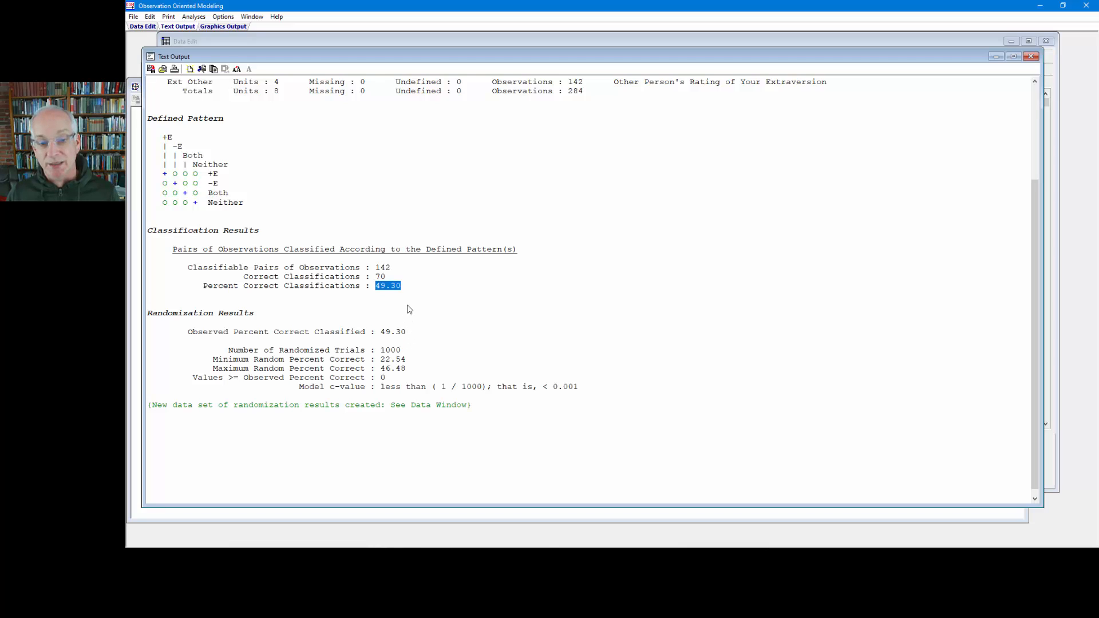
{"action": "left_click_drag", "start_coordinate": [407, 332], "coordinate": [379, 334]}
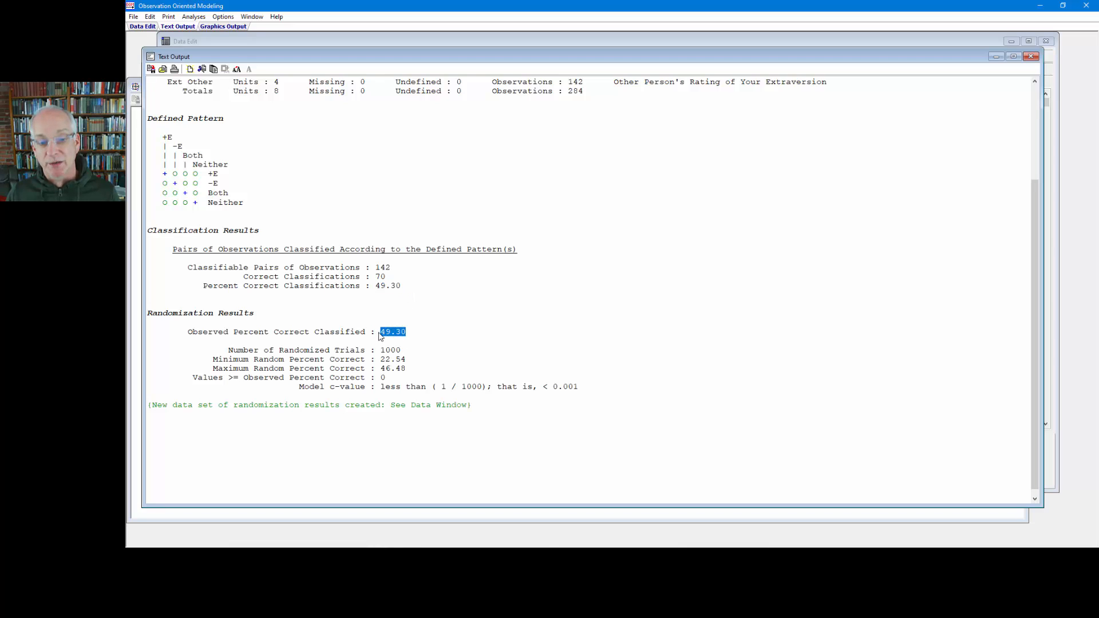